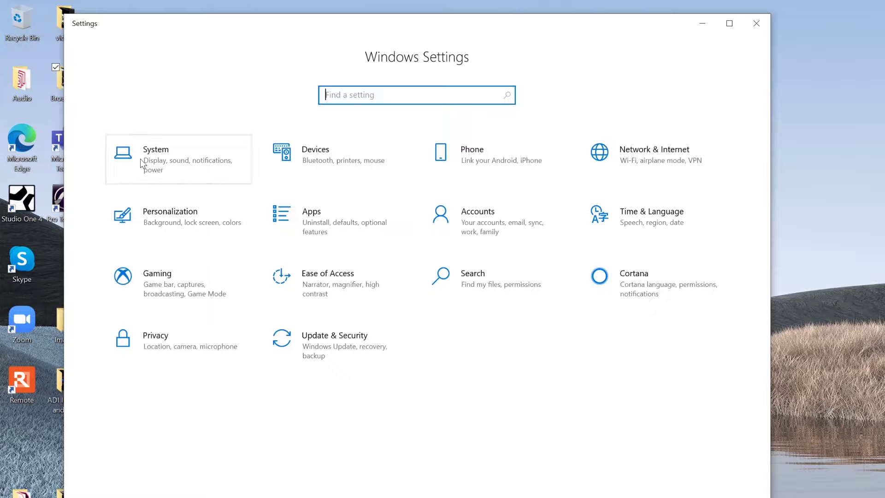
On the Sound page, keep Speakers (Model 12) as output and Microphone (Model 12) as input
click(140, 158)
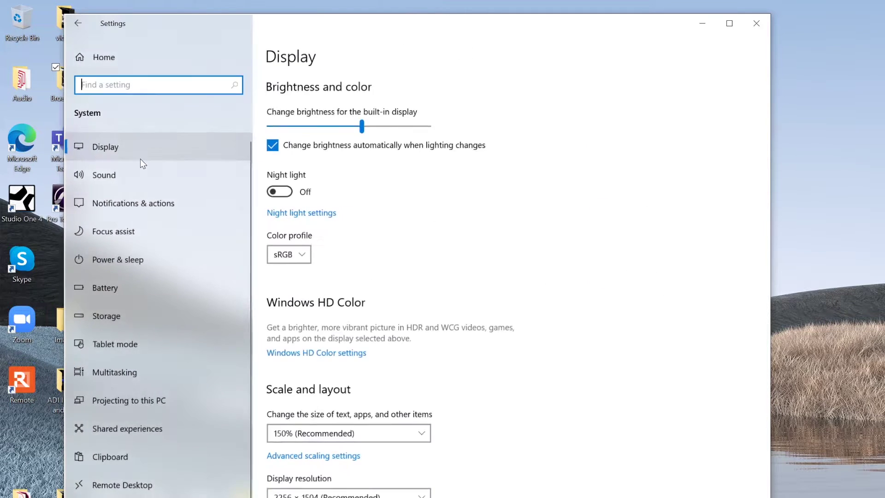
click(106, 176)
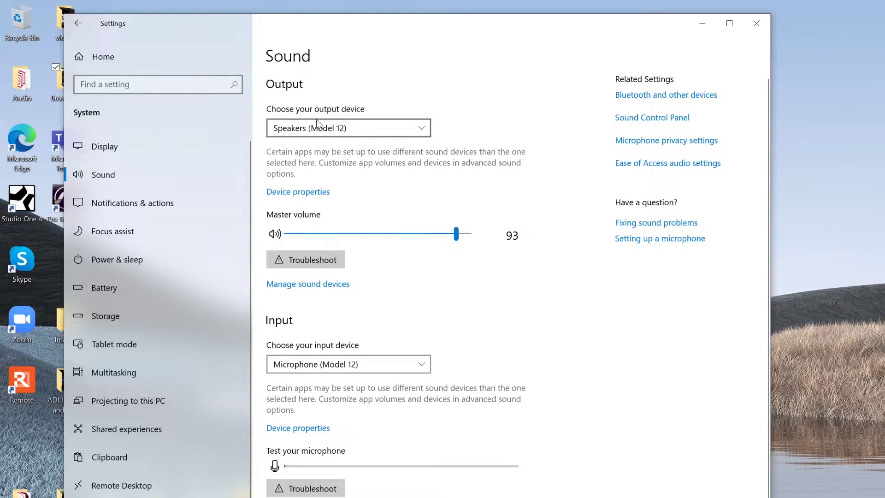
click(317, 125)
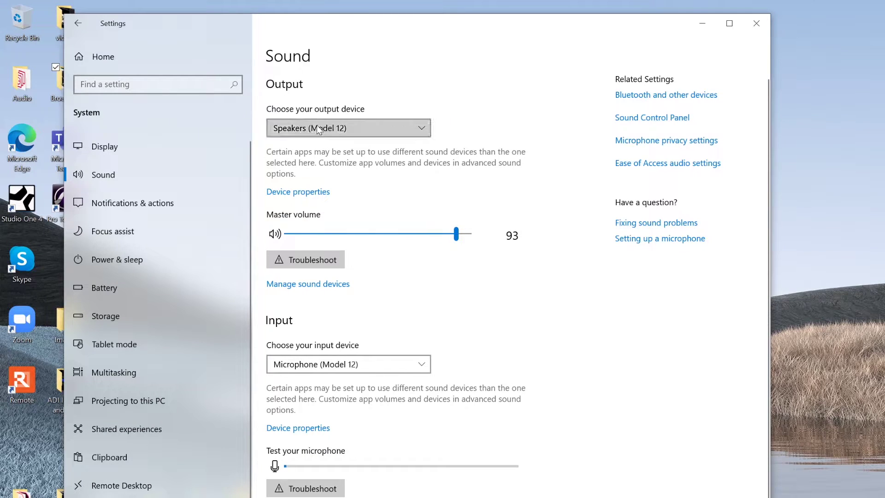
click(368, 71)
click(337, 368)
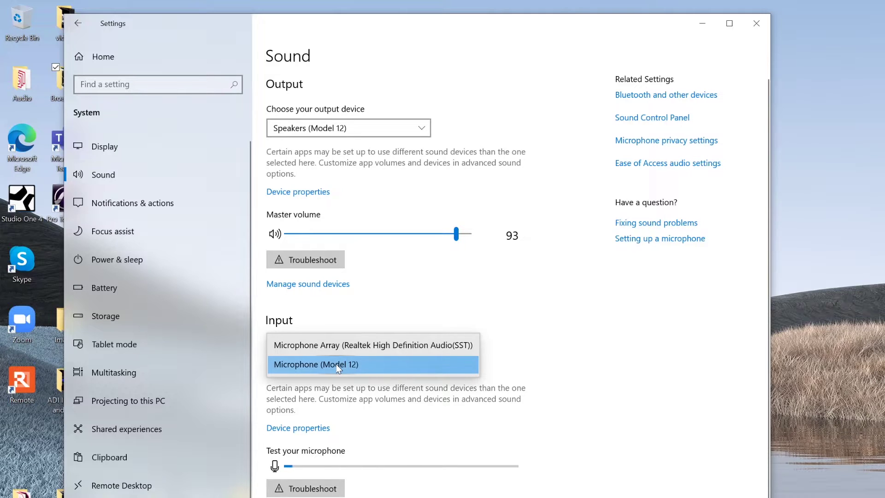
click(434, 421)
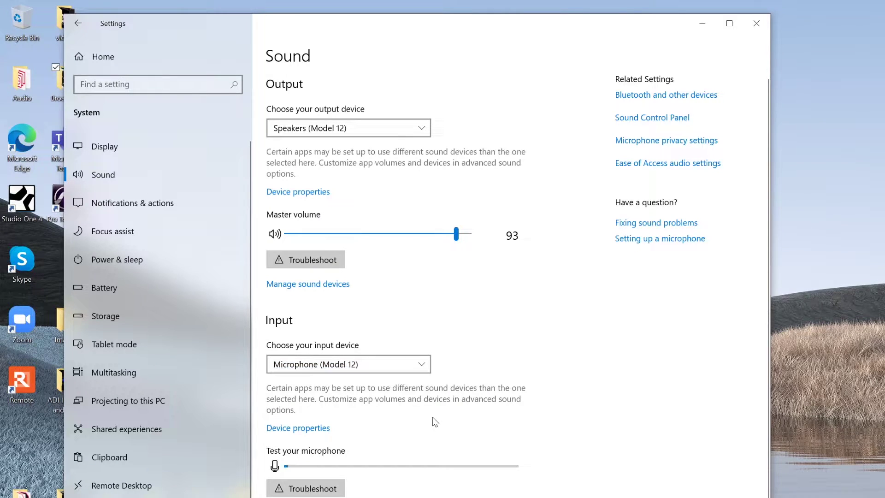
Verify the Model 12 microphone's 12 channel, 24 bit, 48000 Hz format, then minimize Settings
click(304, 429)
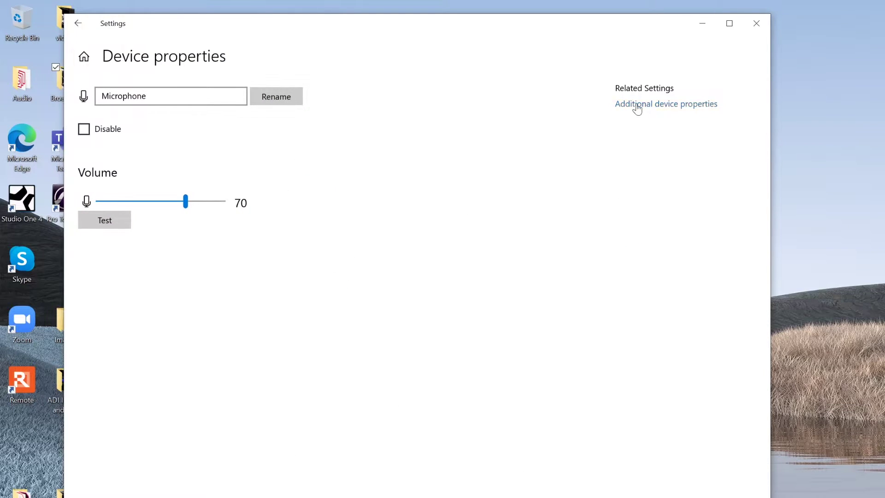
click(672, 109)
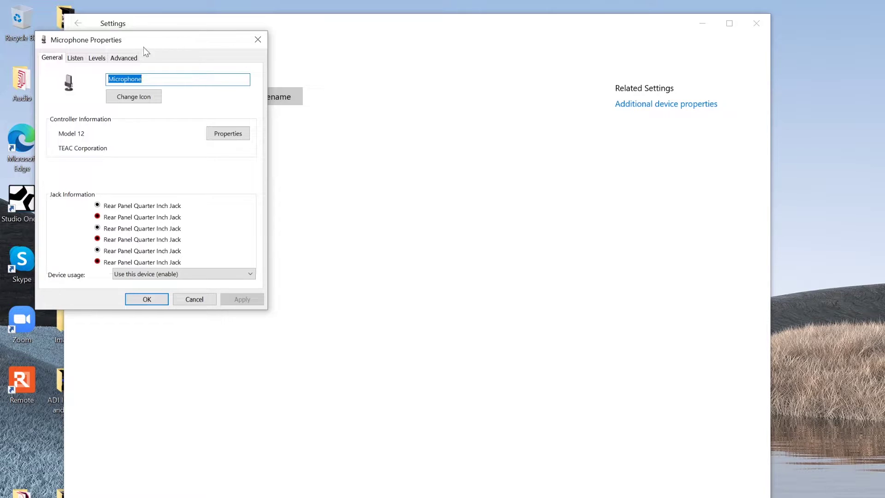
click(124, 61)
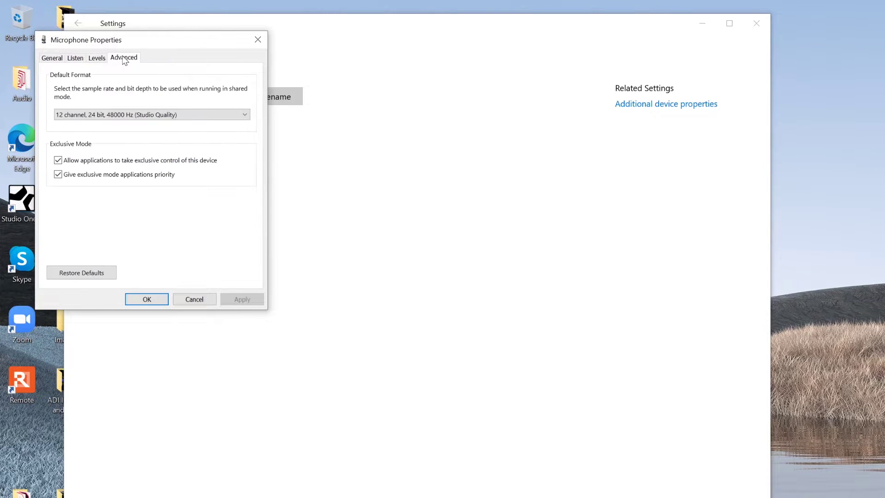
click(93, 111)
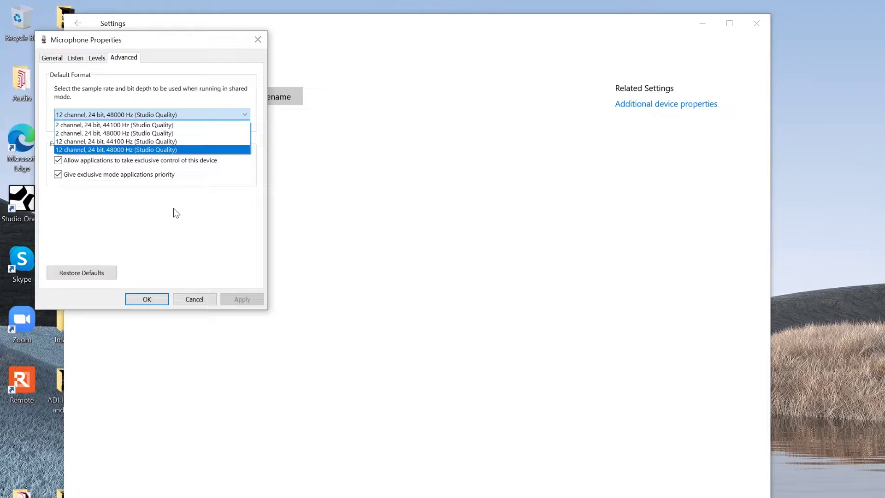
click(167, 231)
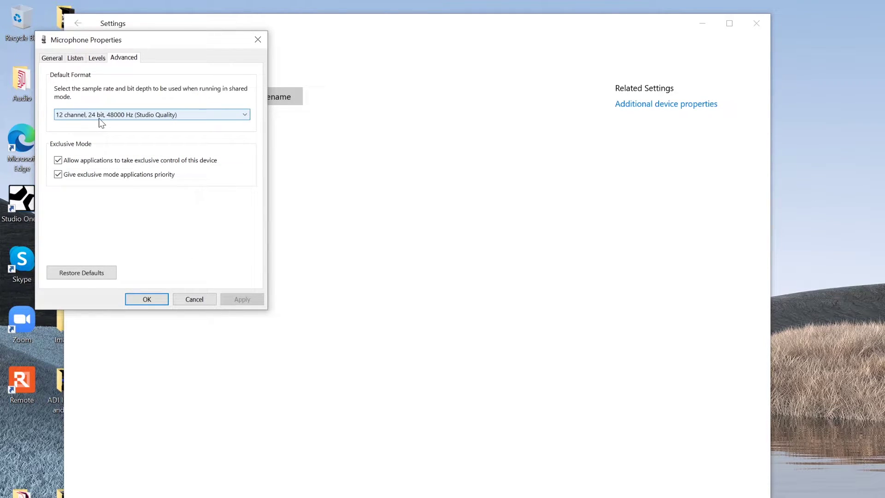
click(191, 301)
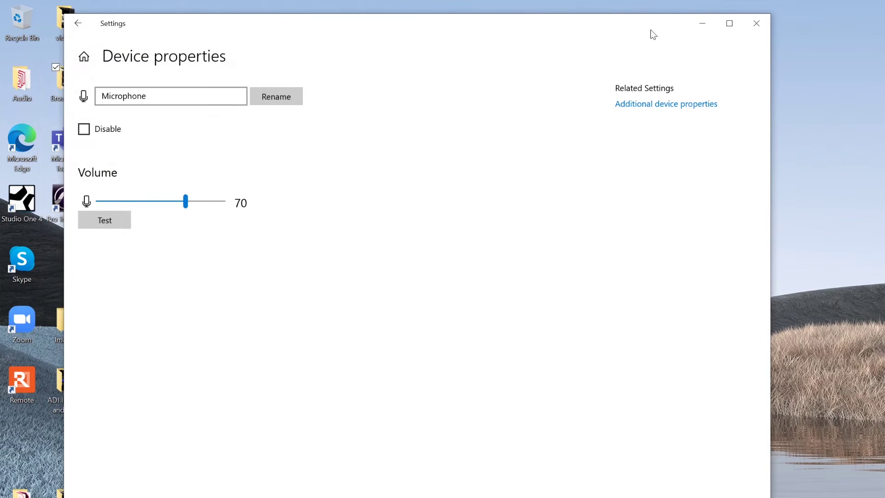
click(703, 28)
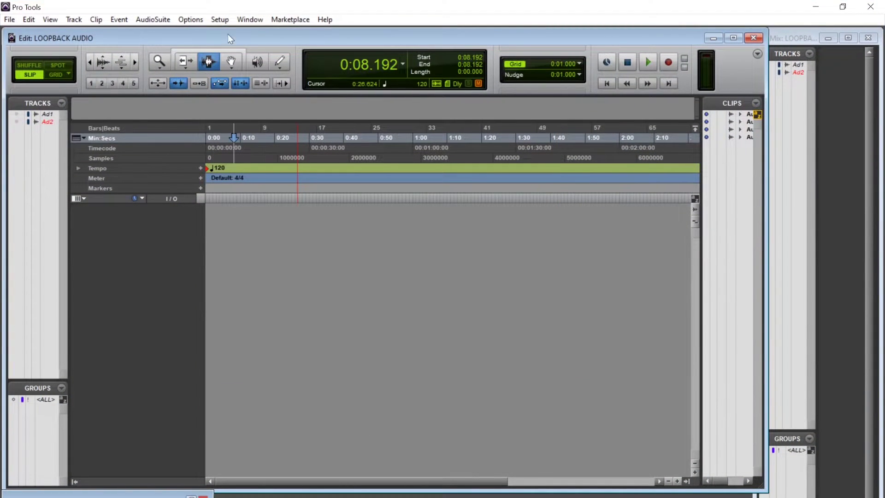
Check in Setup > Session that LOOPBACK AUDIO runs at 48 kHz, 24 bit
click(220, 18)
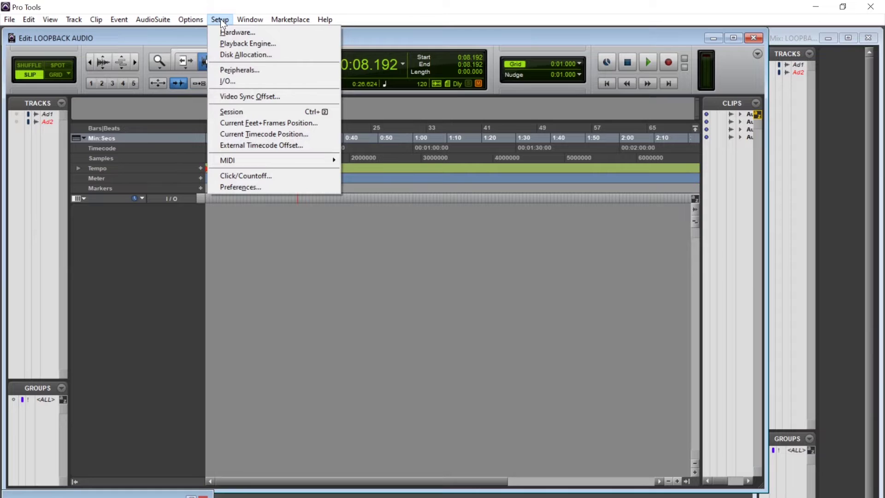
click(240, 109)
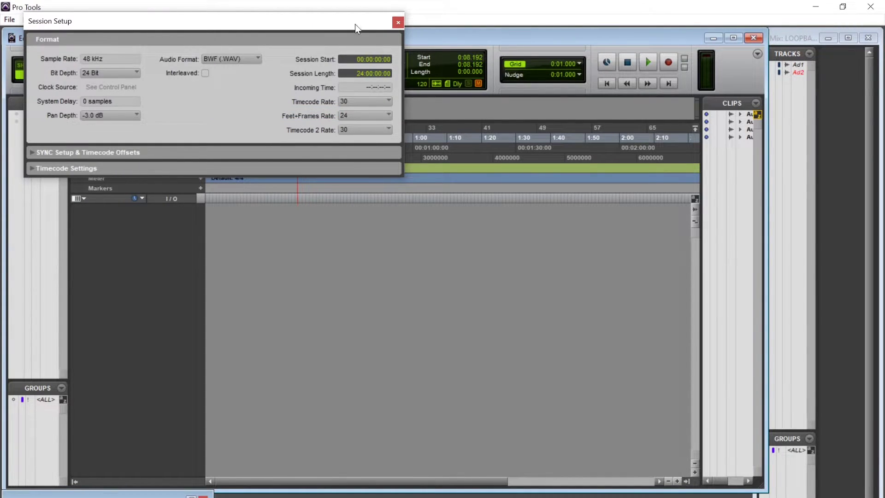
click(396, 24)
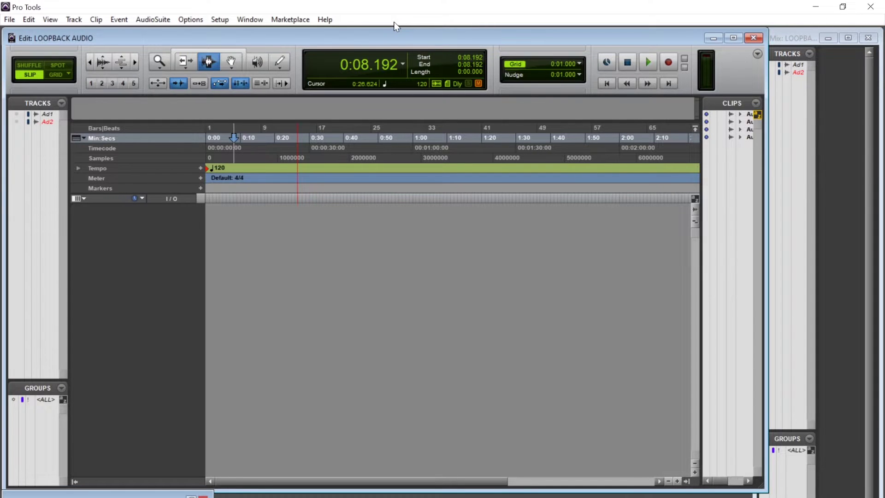
Create an Audio 3 track with input IN 1-2 and output SST 1-2, record-enabled
key(ctrl+shift+n)
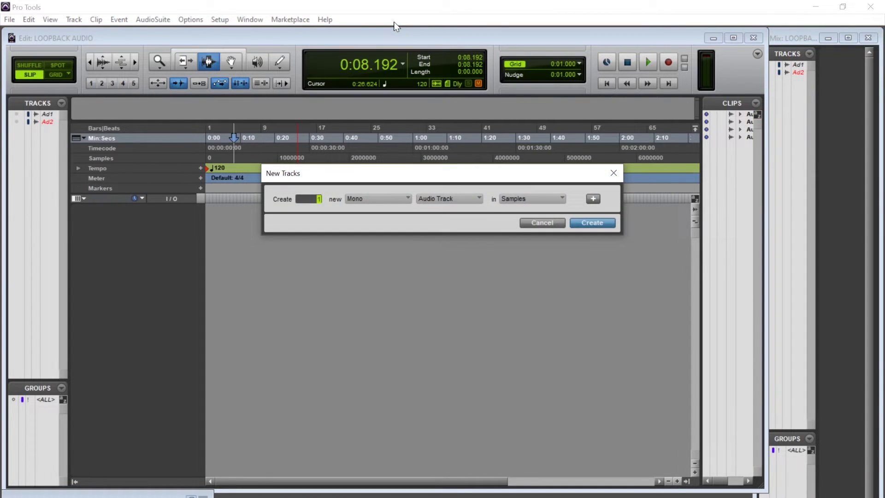
key(Return)
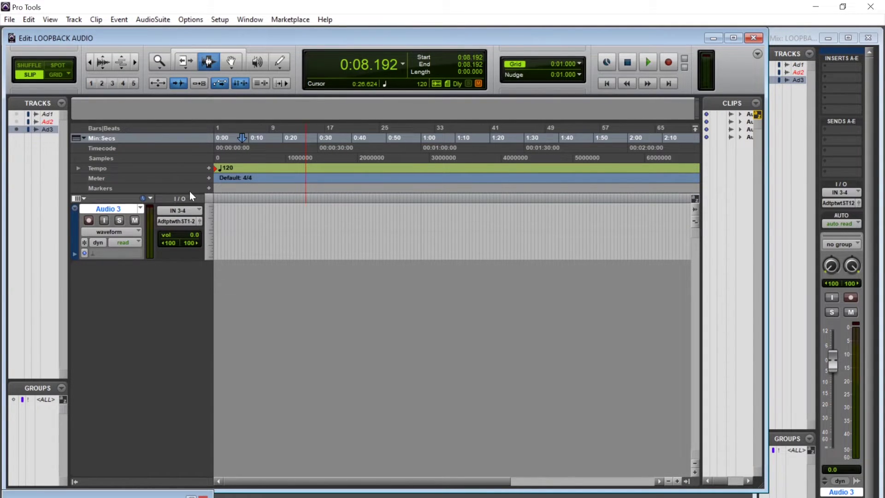
click(181, 210)
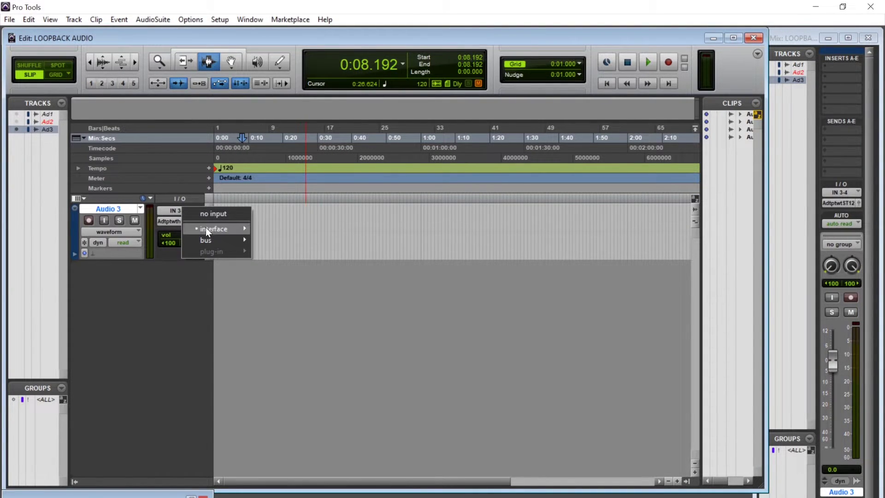
click(280, 232)
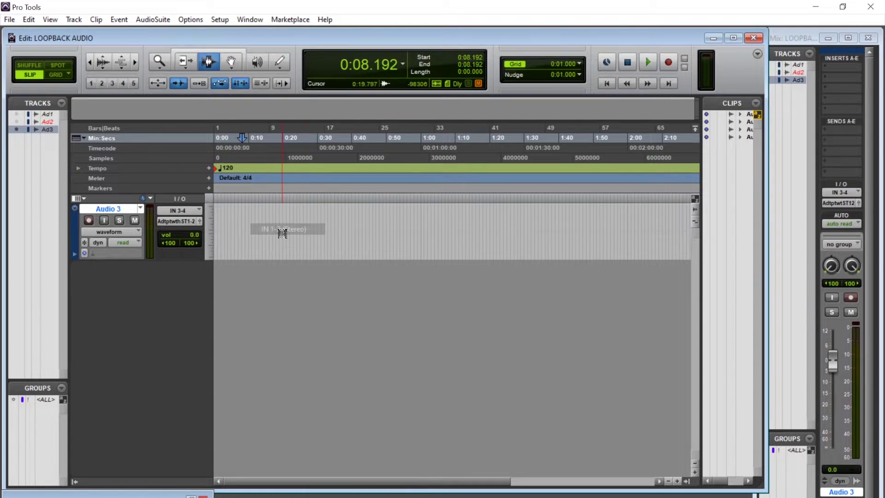
click(179, 223)
mouse_move(207, 239)
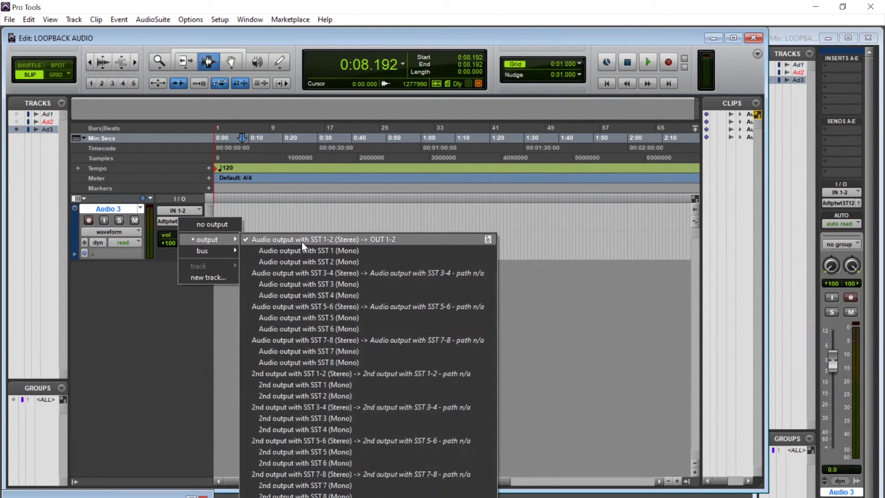
click(320, 240)
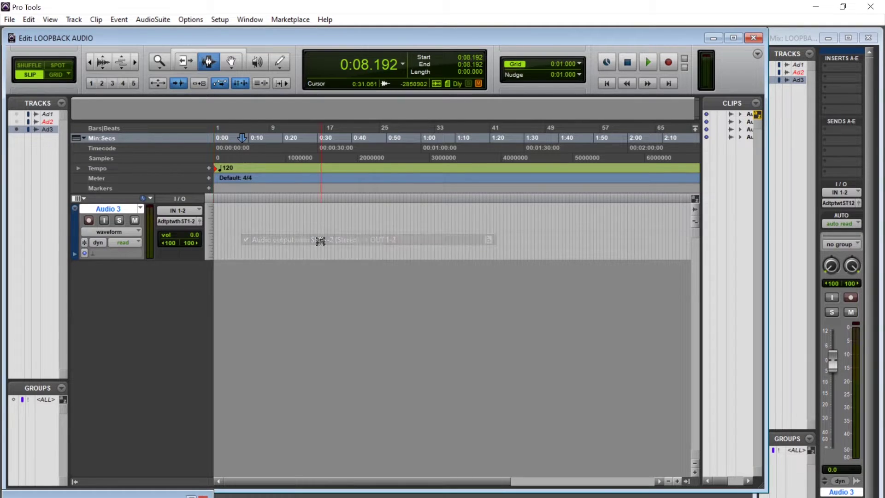
click(89, 221)
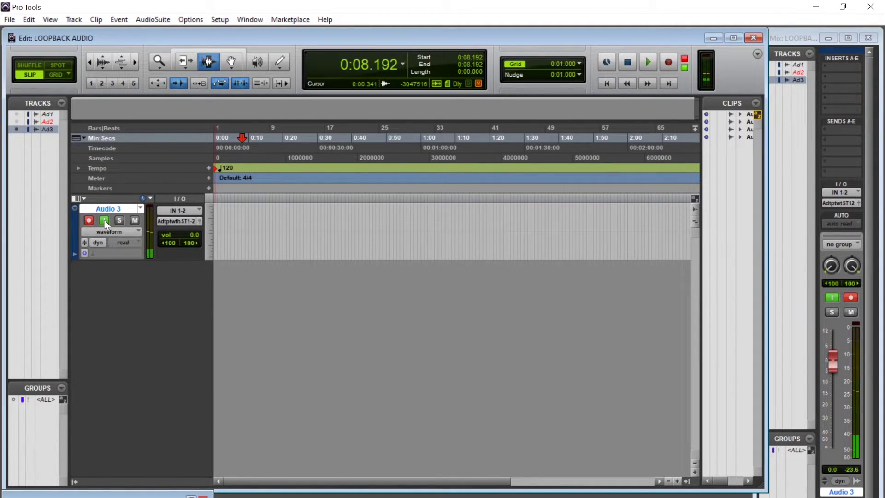
Mute Audio 3 and bring up Skype's Audio & Video settings
click(135, 221)
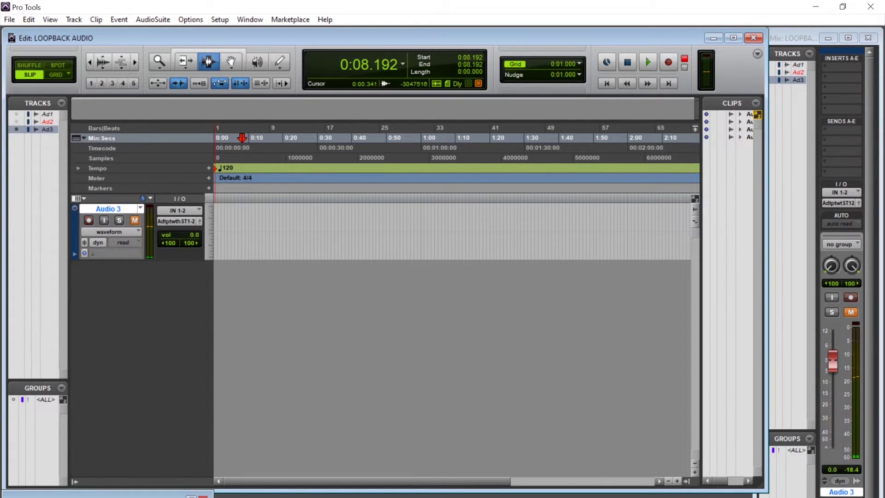
click(484, 484)
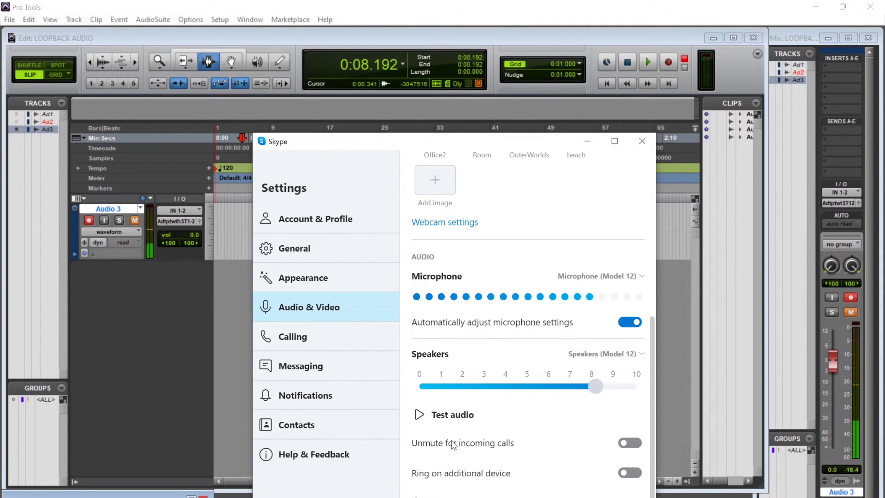
Play and stop Skype's test sound, then minimize the Skype window
click(419, 415)
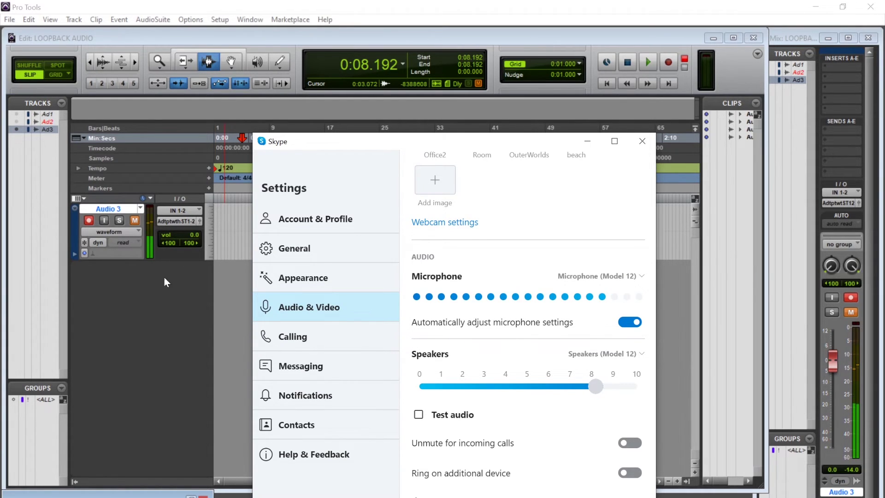
click(418, 417)
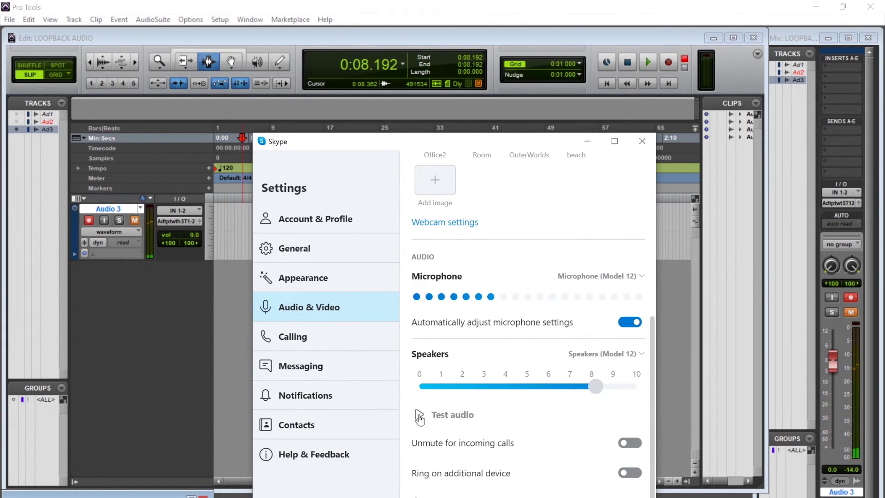
click(588, 142)
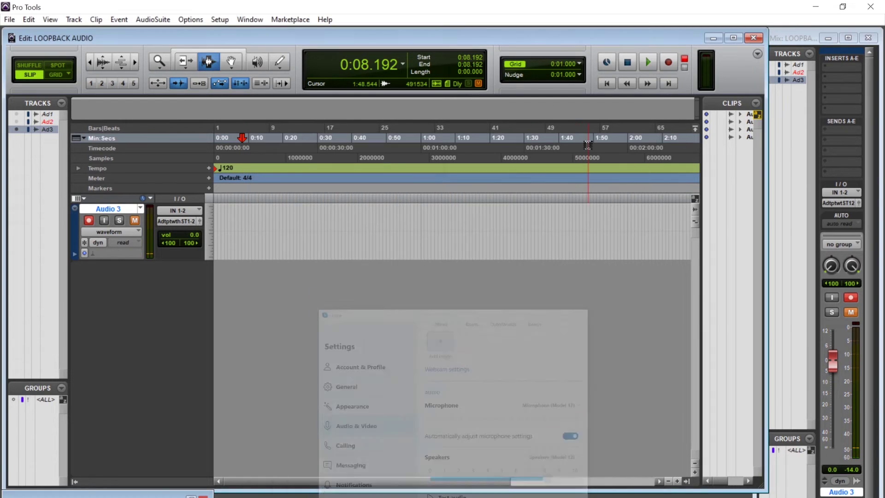